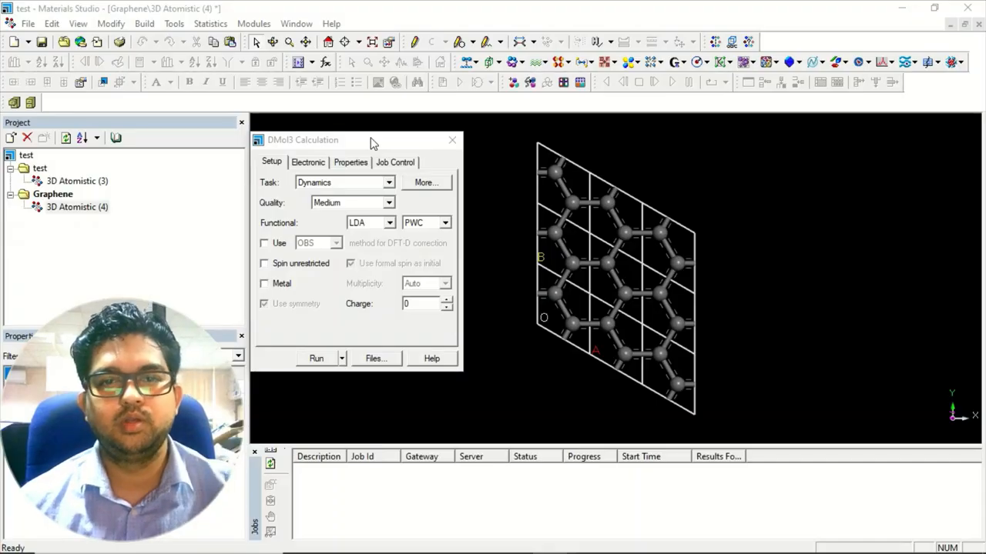
Step: Dismiss the DMol3 Calculation dialog, leaving only the graphene structure
{"action": "left_click", "coordinate": [452, 143]}
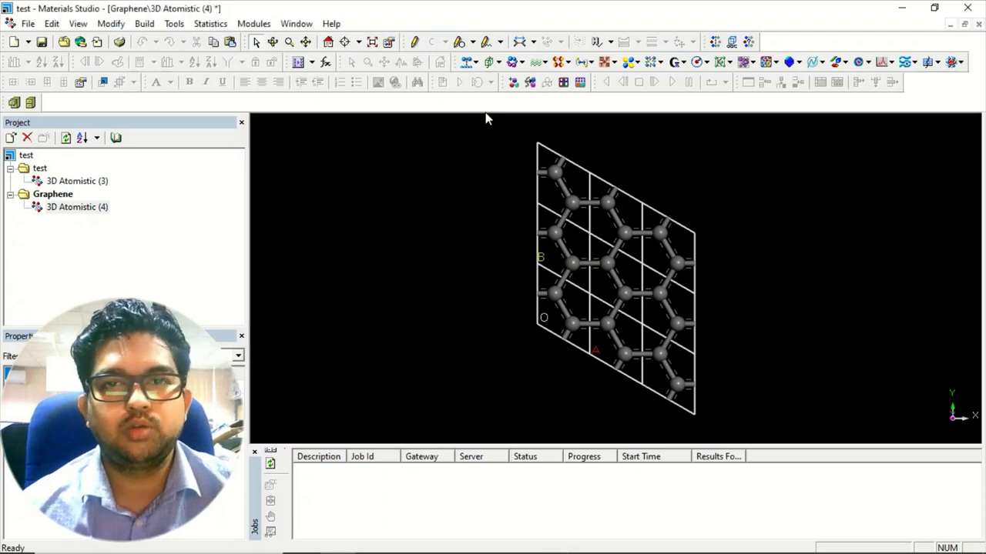
Step: Start a CASTEP Calculation and set its task to Geometry Optimization, reviewing its options
{"action": "left_click", "coordinate": [539, 62]}
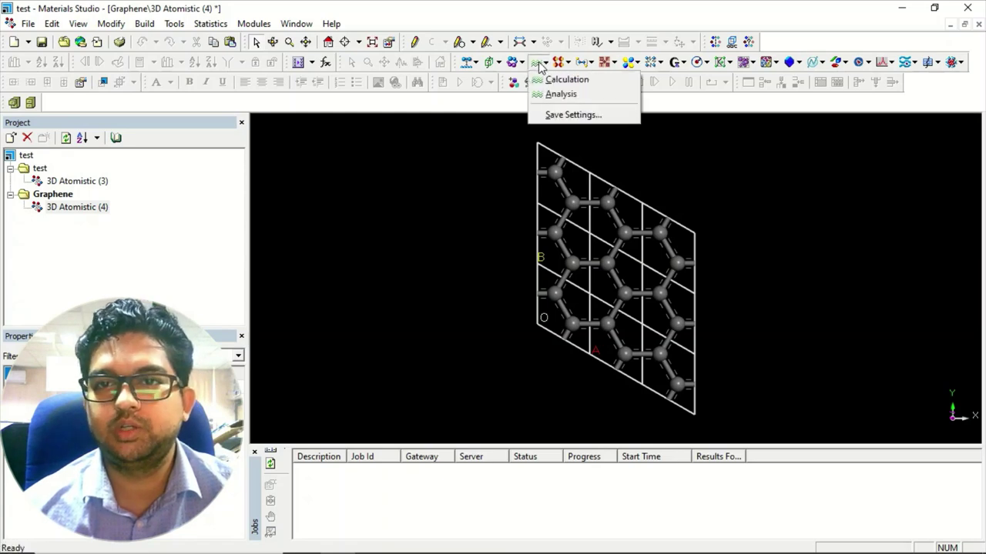
{"action": "left_click", "coordinate": [578, 83]}
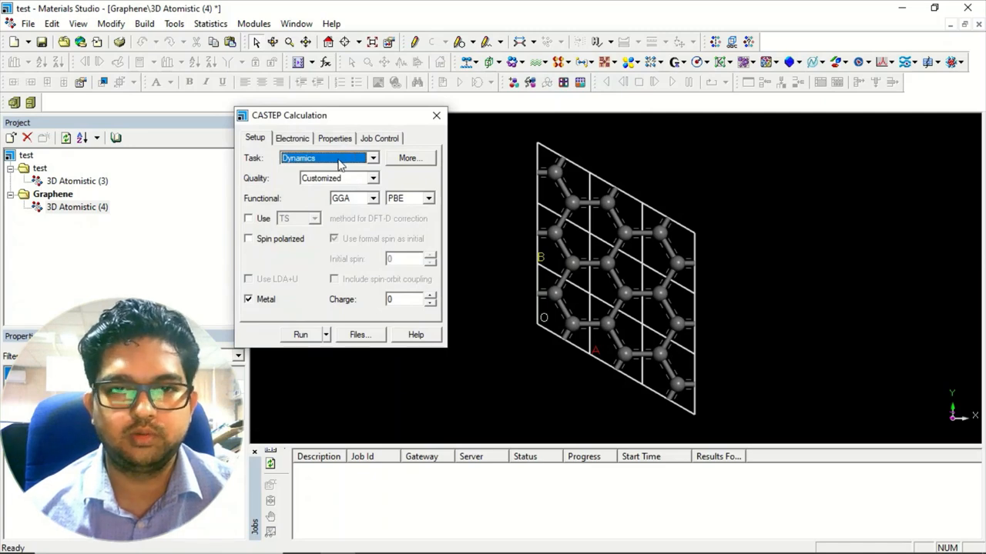
{"action": "left_click", "coordinate": [339, 165]}
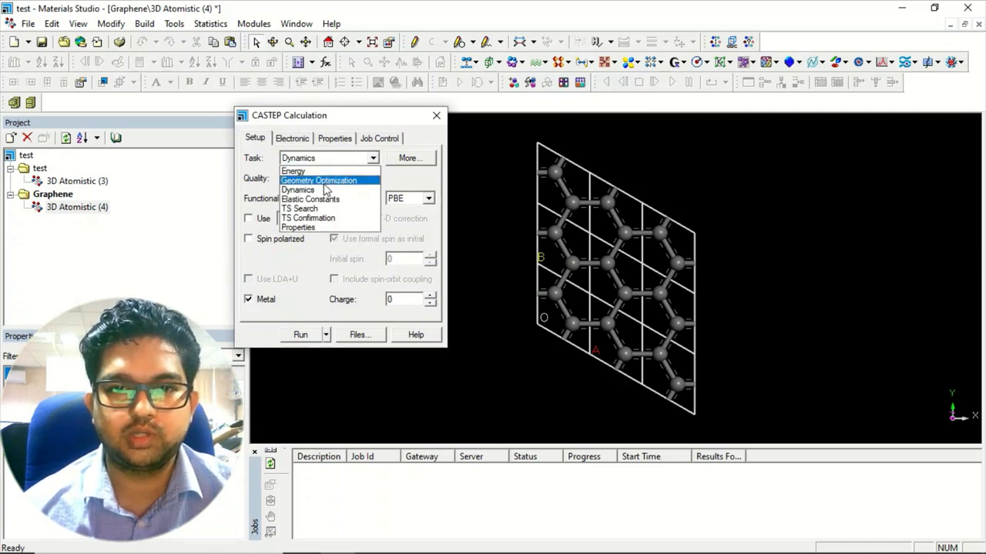
{"action": "left_click", "coordinate": [321, 181]}
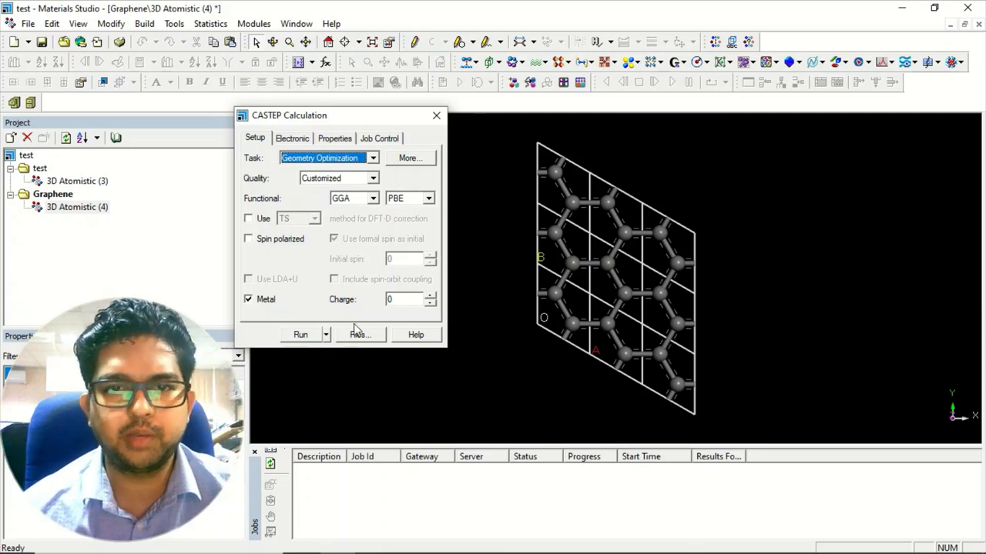
{"action": "left_click", "coordinate": [408, 160]}
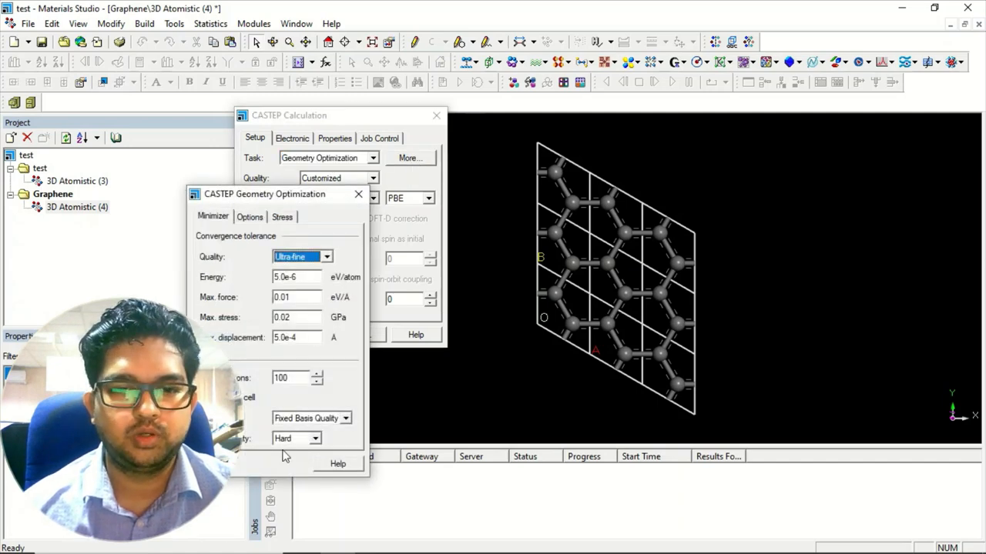
Step: On the Electronic settings, switch pseudopotentials to Norm conserving (750 eV cutoff), energy tolerances per atom
{"action": "left_click", "coordinate": [358, 195]}
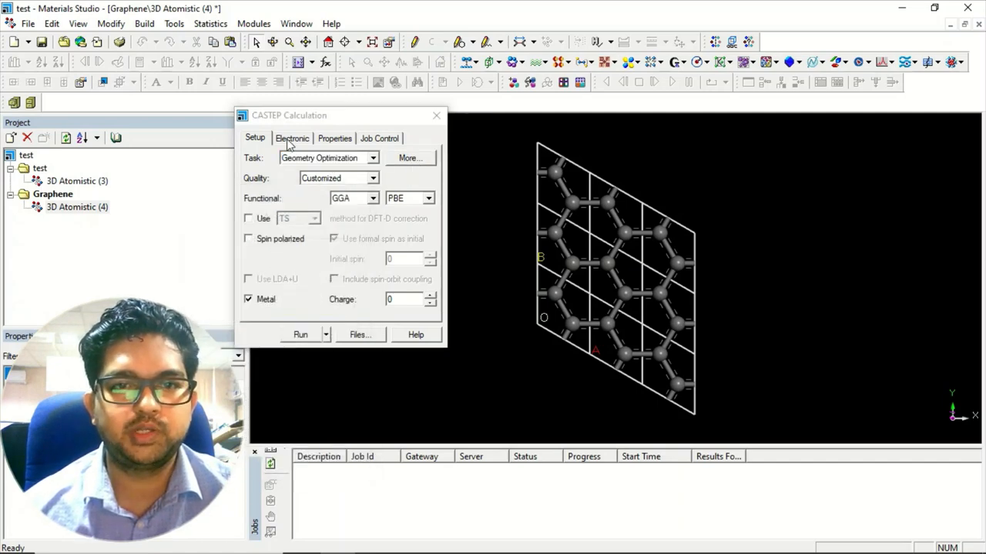
{"action": "left_click", "coordinate": [291, 140]}
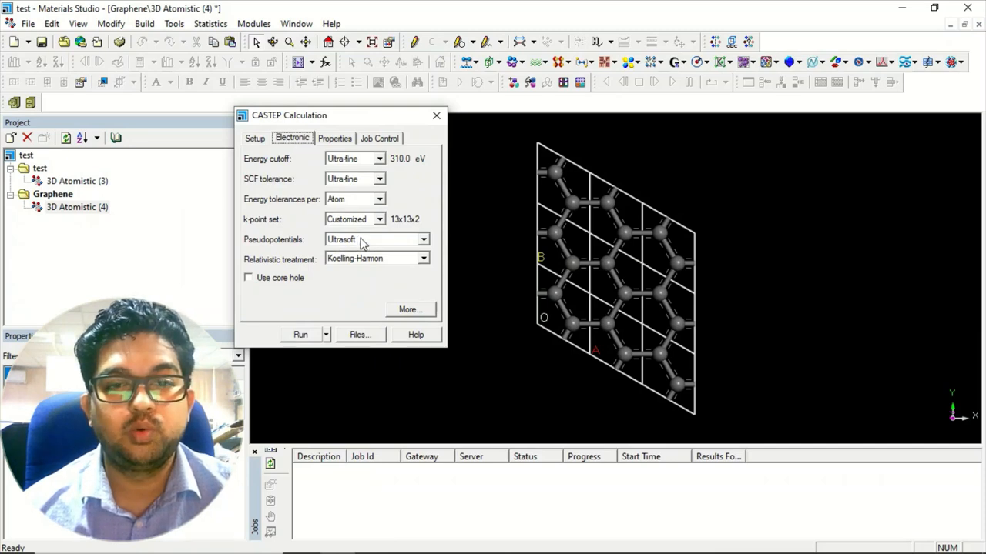
{"action": "left_click", "coordinate": [346, 241]}
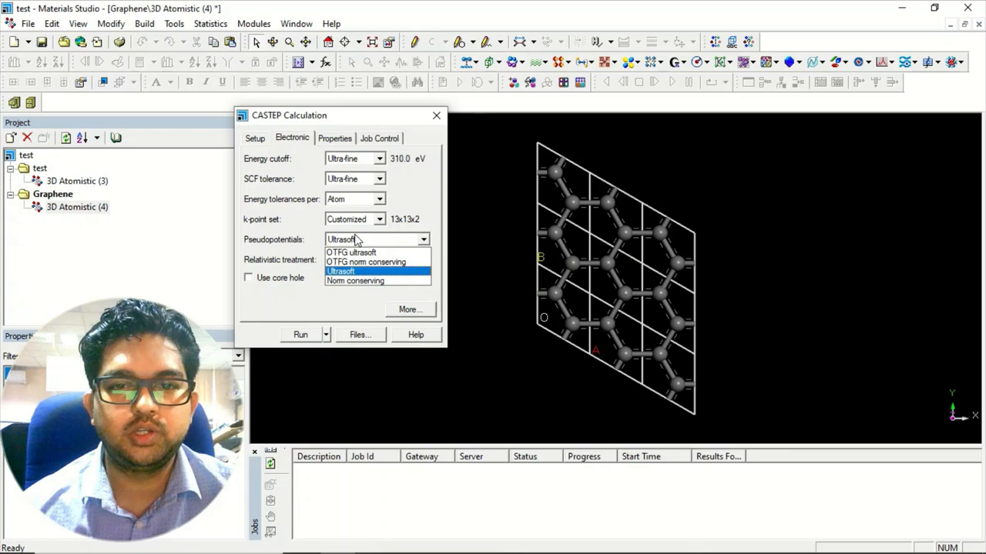
{"action": "left_click", "coordinate": [371, 282]}
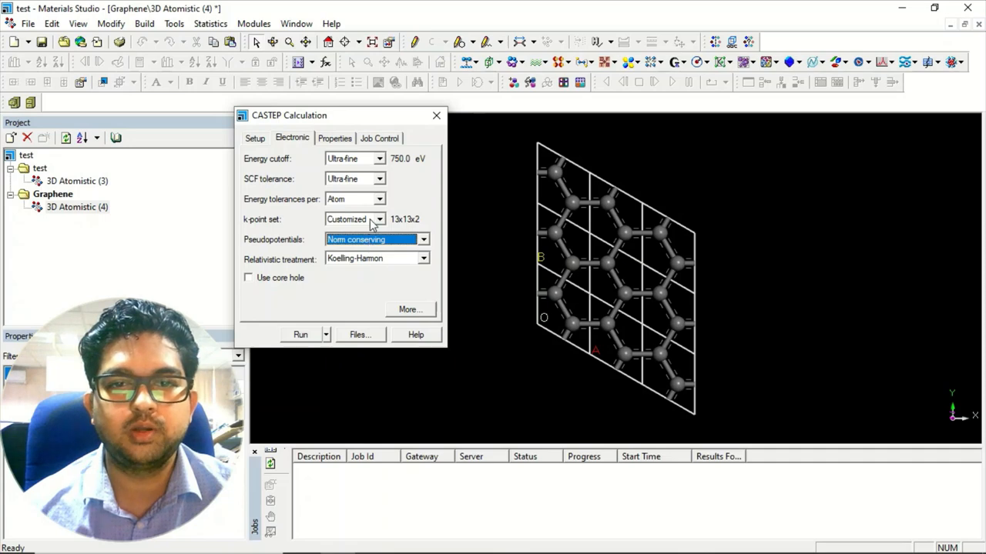
{"action": "left_click", "coordinate": [366, 202]}
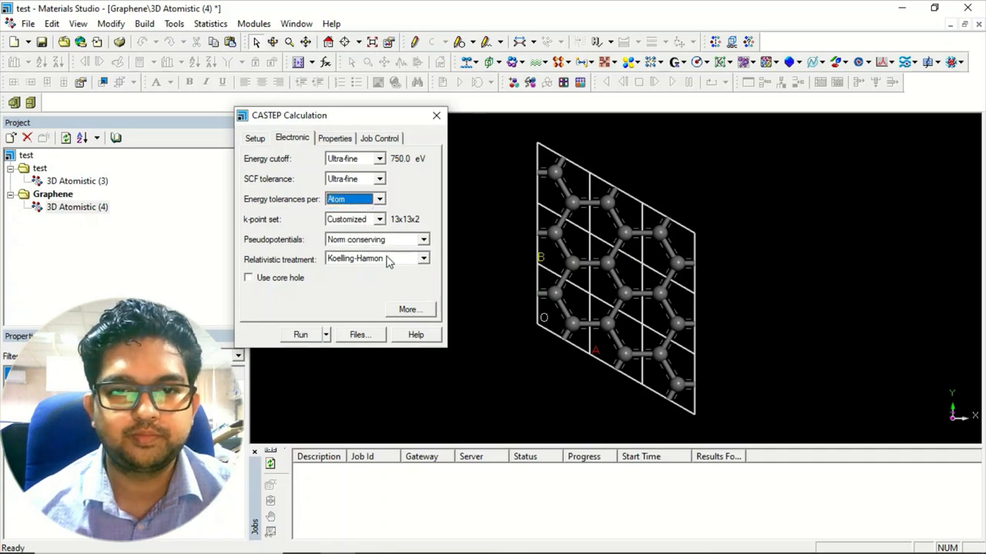
Step: Keep Precise FFT density and set the SCF electronic minimizer to All Bands/EDFT
{"action": "left_click", "coordinate": [408, 311]}
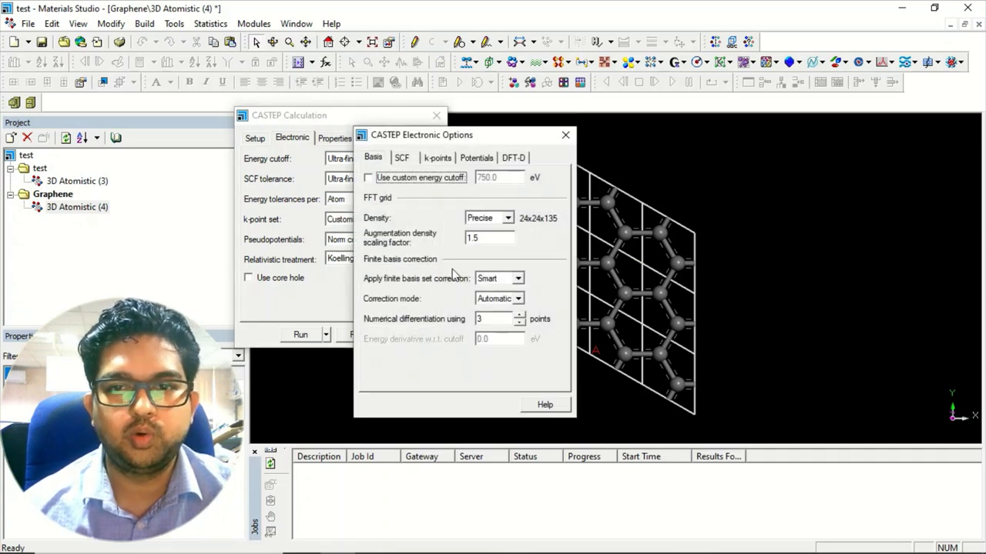
{"action": "left_click", "coordinate": [493, 219]}
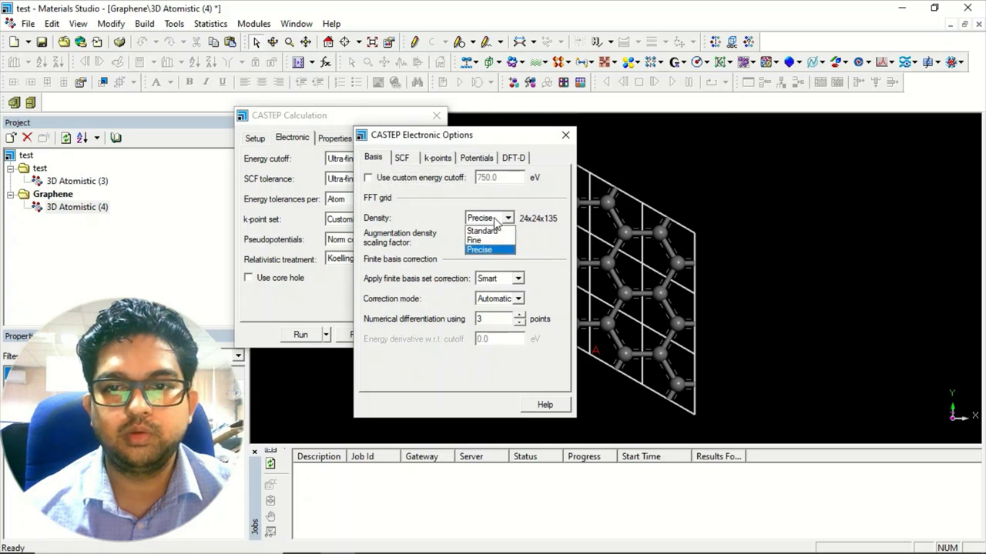
{"action": "left_click", "coordinate": [497, 222]}
{"action": "left_click", "coordinate": [413, 160]}
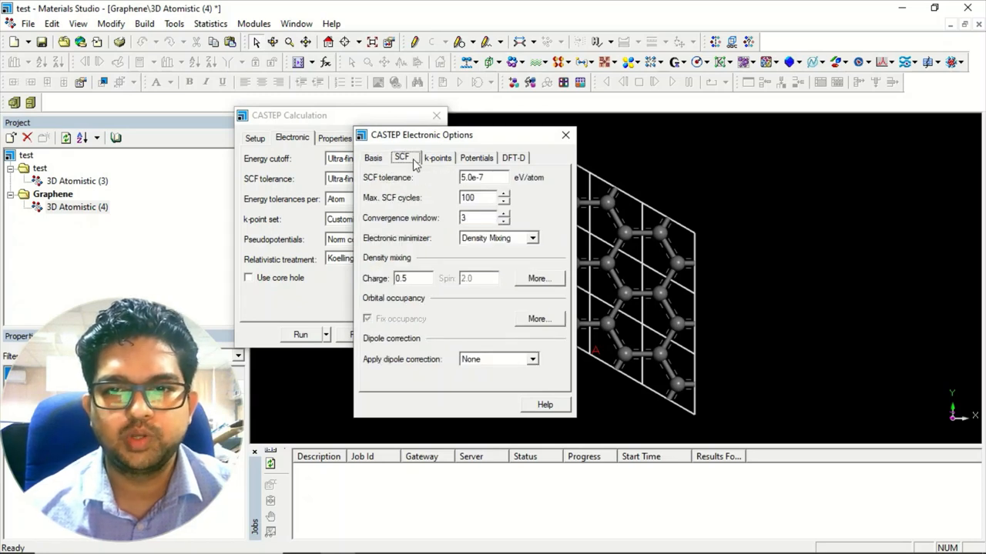
{"action": "left_click", "coordinate": [485, 240]}
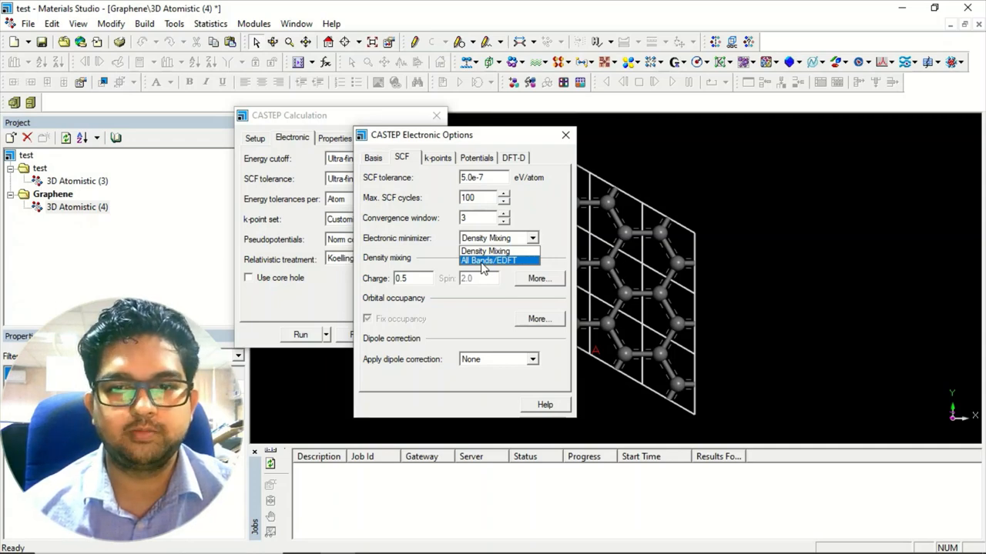
{"action": "left_click", "coordinate": [483, 261]}
Step: Review the k-point, potential and DFT-D settings, then dismiss the advanced electronic options
{"action": "left_click", "coordinate": [437, 158]}
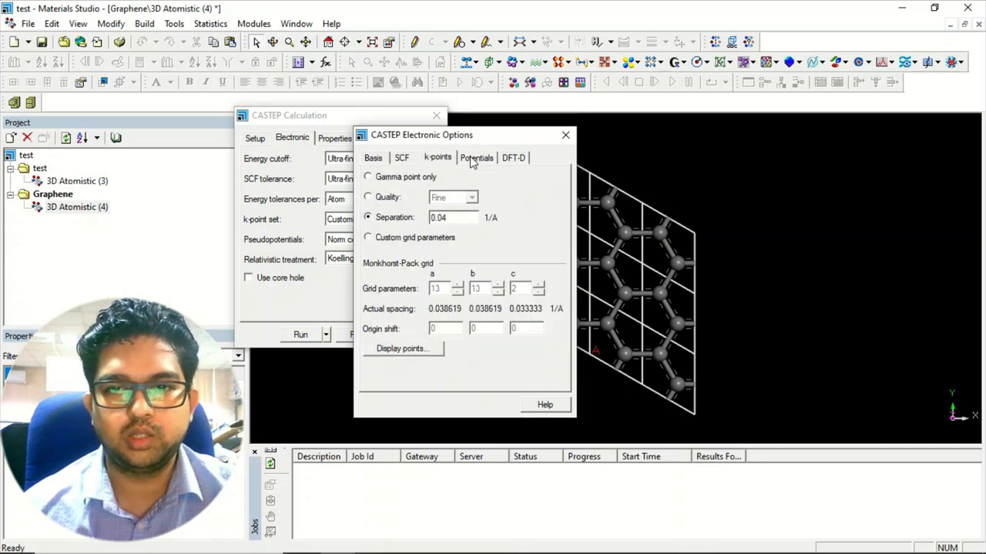
{"action": "left_click", "coordinate": [477, 158]}
{"action": "left_click", "coordinate": [513, 158]}
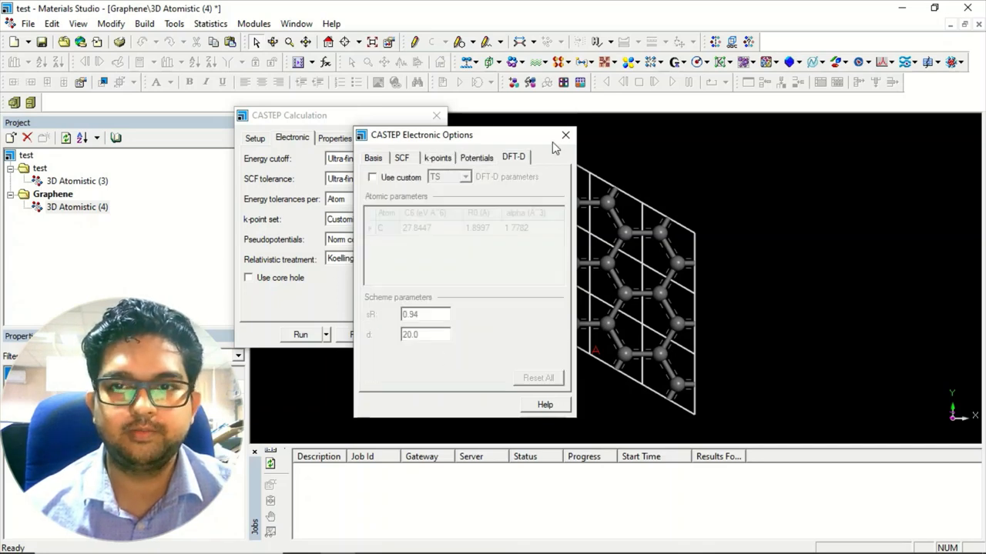
{"action": "left_click", "coordinate": [565, 134]}
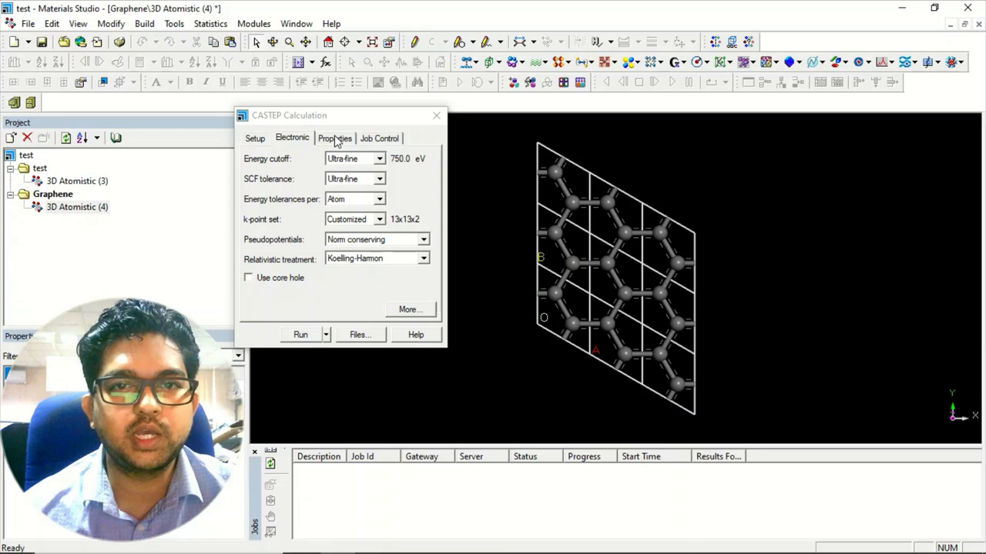
Step: In Properties, enable Phonons plus polarizability, IR and Raman spectra
{"action": "left_click", "coordinate": [337, 139]}
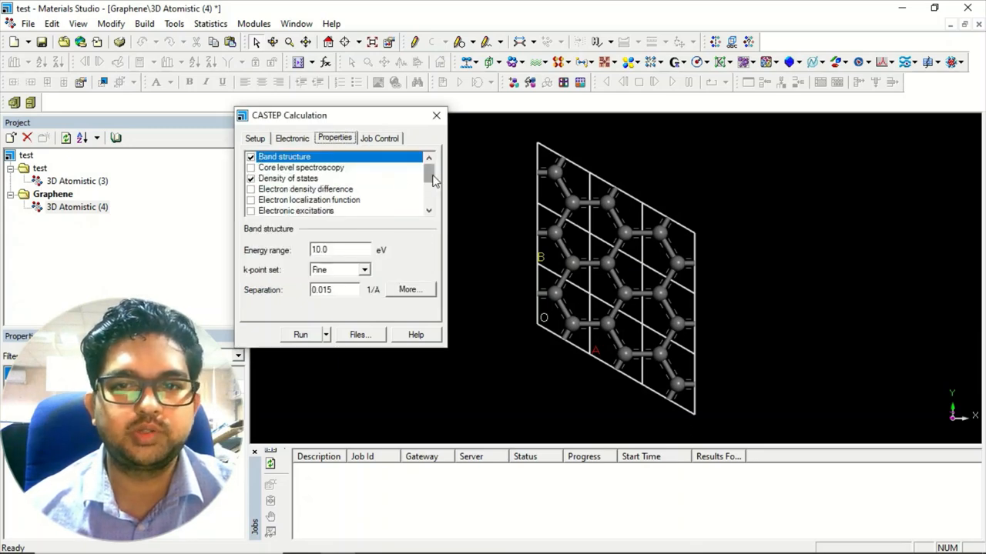
{"action": "left_click_drag", "start_coordinate": [431, 173], "coordinate": [431, 195]}
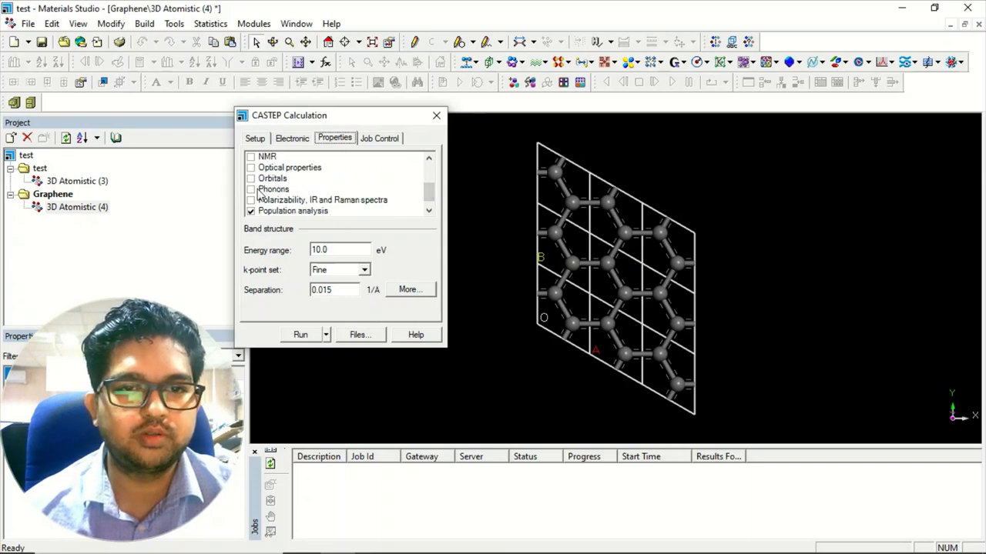
{"action": "left_click", "coordinate": [250, 190]}
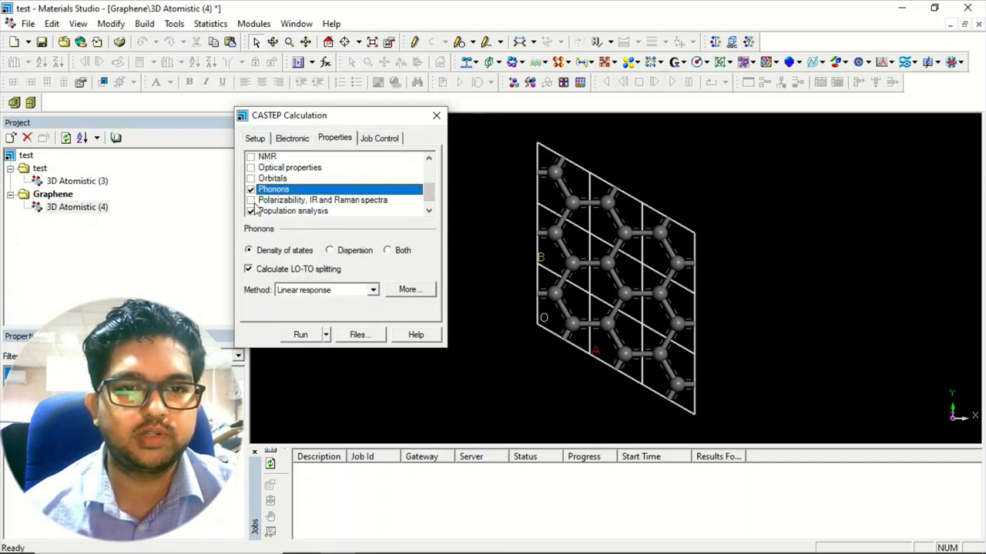
{"action": "left_click", "coordinate": [250, 200]}
Step: Keep the phonon method as Linear response and bring up the detailed phonon properties window
{"action": "left_click", "coordinate": [285, 191]}
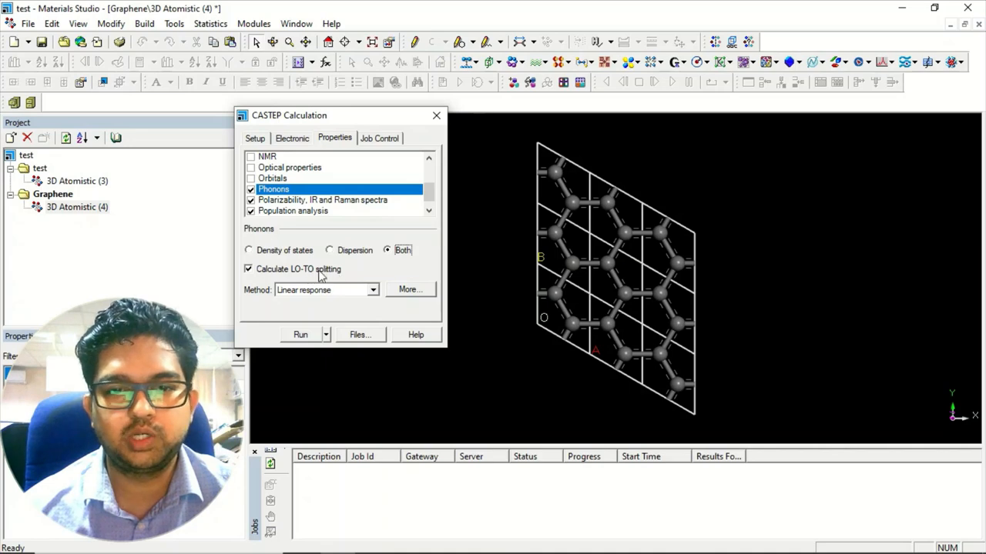
{"action": "left_click", "coordinate": [371, 290]}
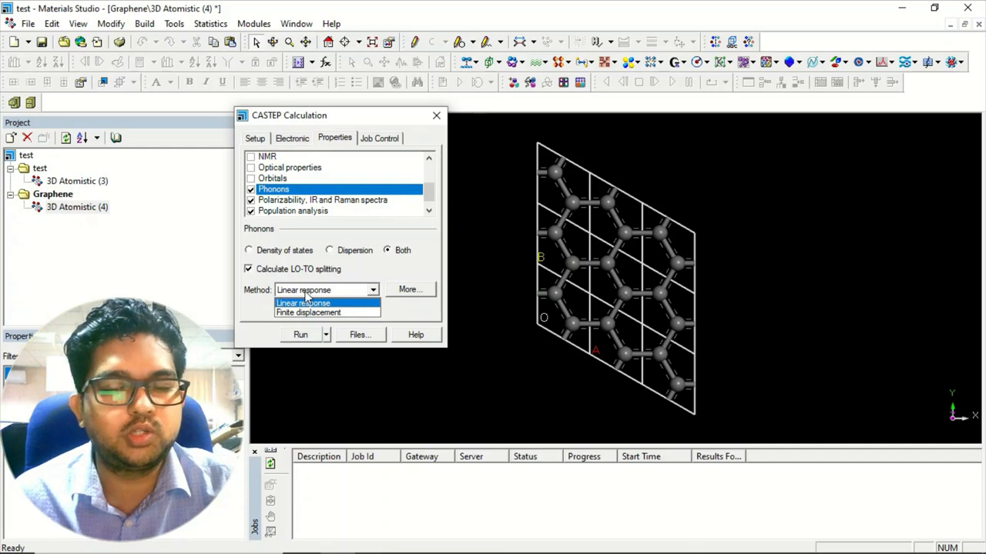
{"action": "left_click", "coordinate": [306, 302]}
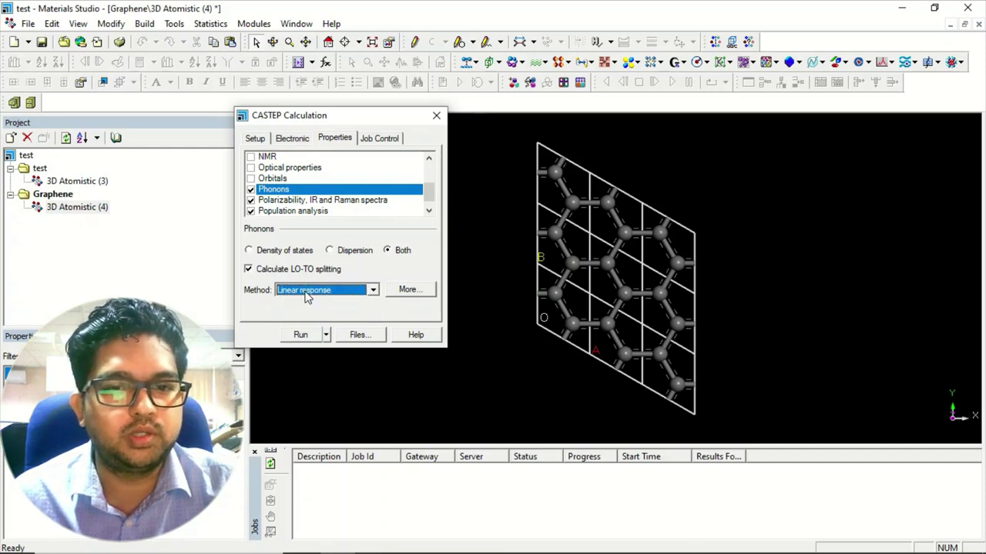
{"action": "left_click", "coordinate": [407, 290]}
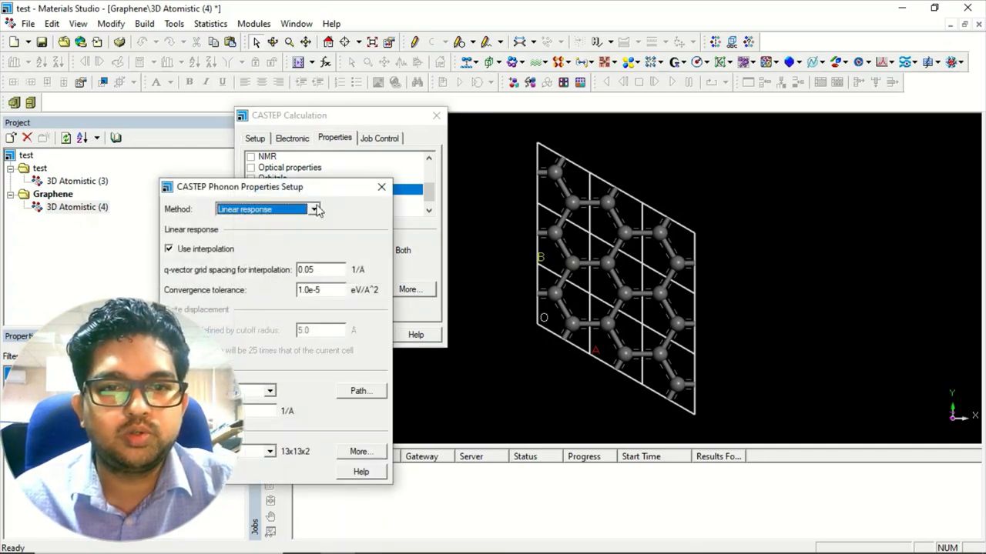
{"action": "left_click_drag", "start_coordinate": [326, 190], "coordinate": [626, 114]}
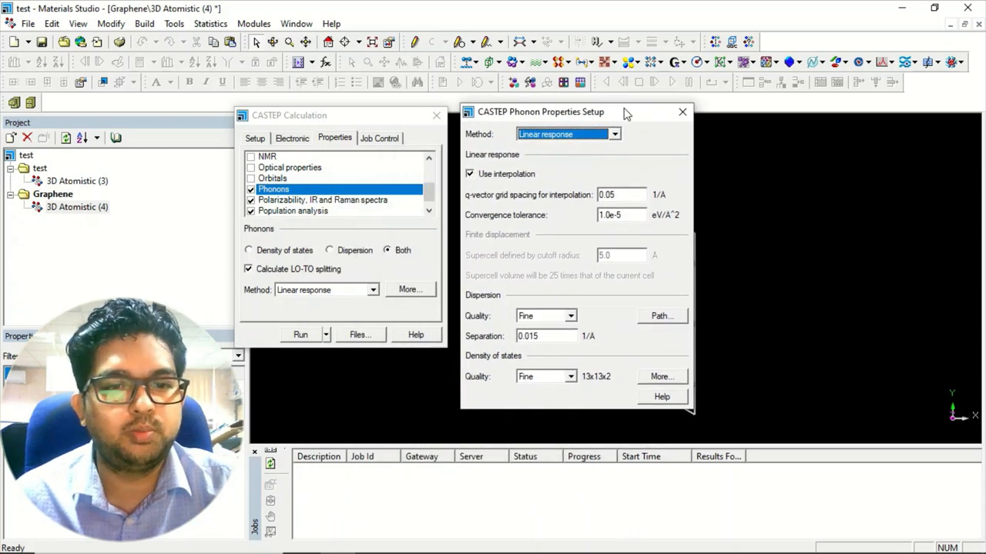
Step: Create the default Brillouin zone path G–A–H–K–G–M–L–H and view the reciprocal-lattice zone around graphene
{"action": "left_click", "coordinate": [660, 316]}
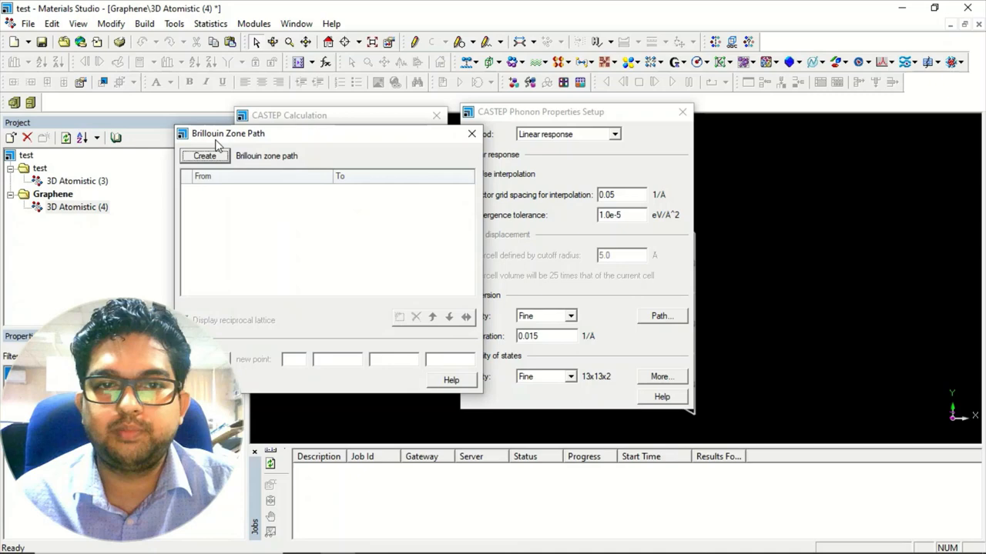
{"action": "left_click", "coordinate": [205, 156]}
{"action": "left_click_drag", "start_coordinate": [282, 137], "coordinate": [216, 76]}
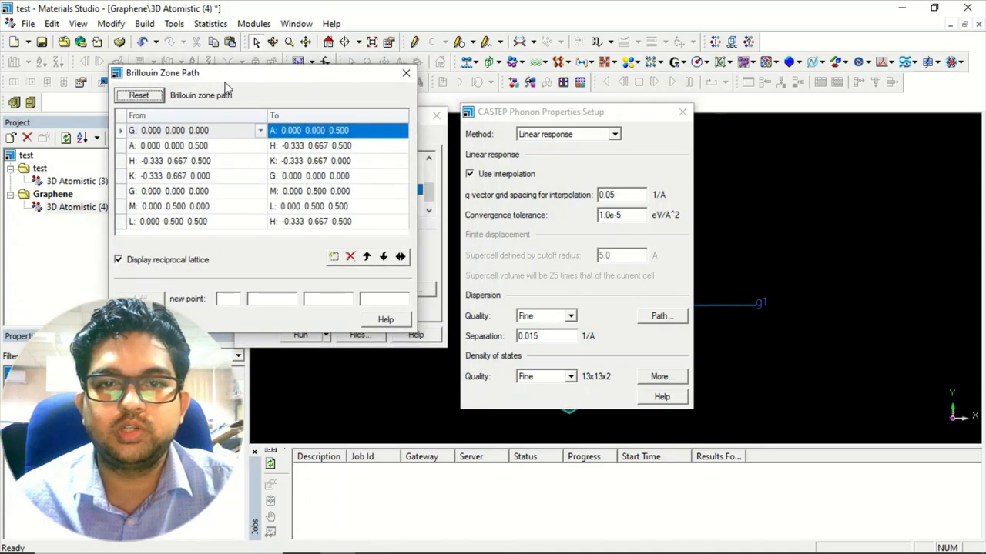
{"action": "left_click_drag", "start_coordinate": [585, 111], "coordinate": [358, 215]}
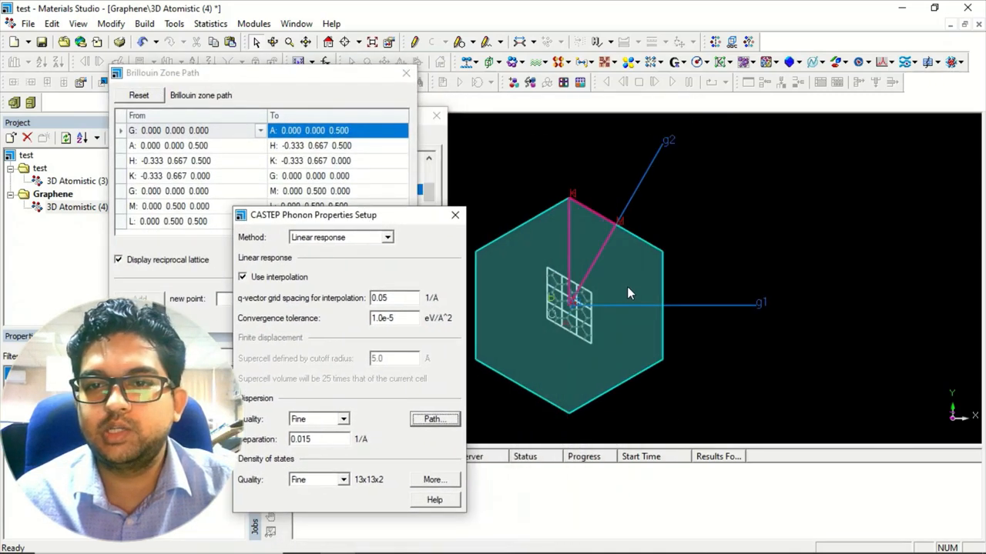
{"action": "left_click_drag", "start_coordinate": [584, 259], "coordinate": [510, 200]}
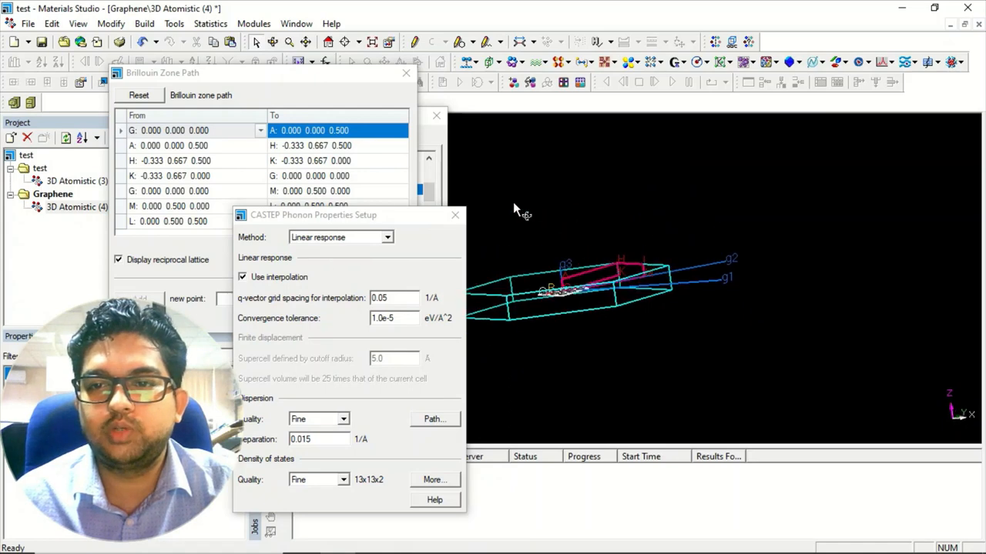
{"action": "mouse_move", "coordinate": [583, 253]}
{"action": "left_mouse_down"}
{"action": "mouse_move", "coordinate": [726, 255]}
{"action": "mouse_move", "coordinate": [735, 247]}
{"action": "mouse_move", "coordinate": [616, 286]}
{"action": "mouse_move", "coordinate": [663, 302]}
{"action": "left_mouse_up"}
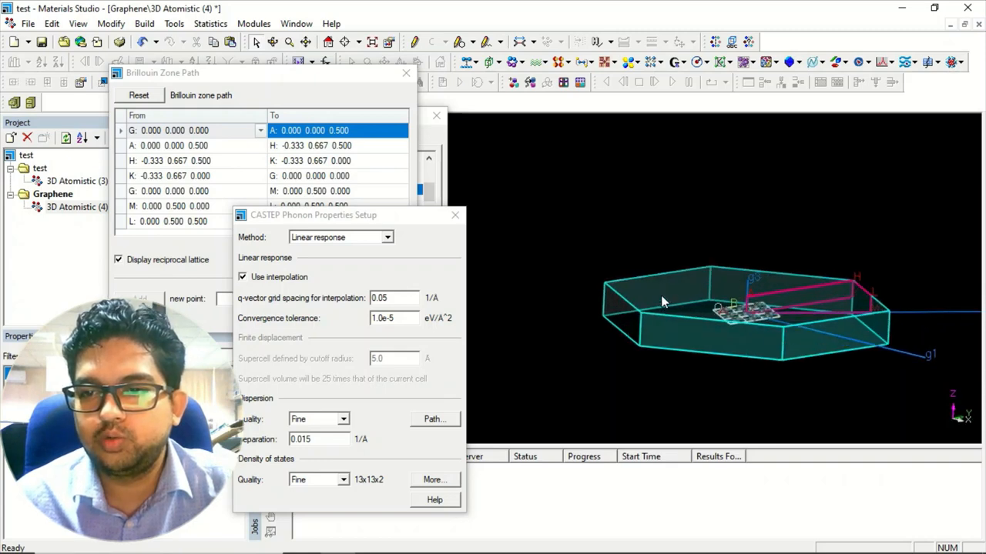
{"action": "scroll", "coordinate": [700, 289], "scroll_direction": "up", "scroll_amount": 1}
{"action": "scroll", "coordinate": [669, 262], "scroll_direction": "up", "scroll_amount": 2}
{"action": "scroll", "coordinate": [669, 261], "scroll_direction": "up", "scroll_amount": 1}
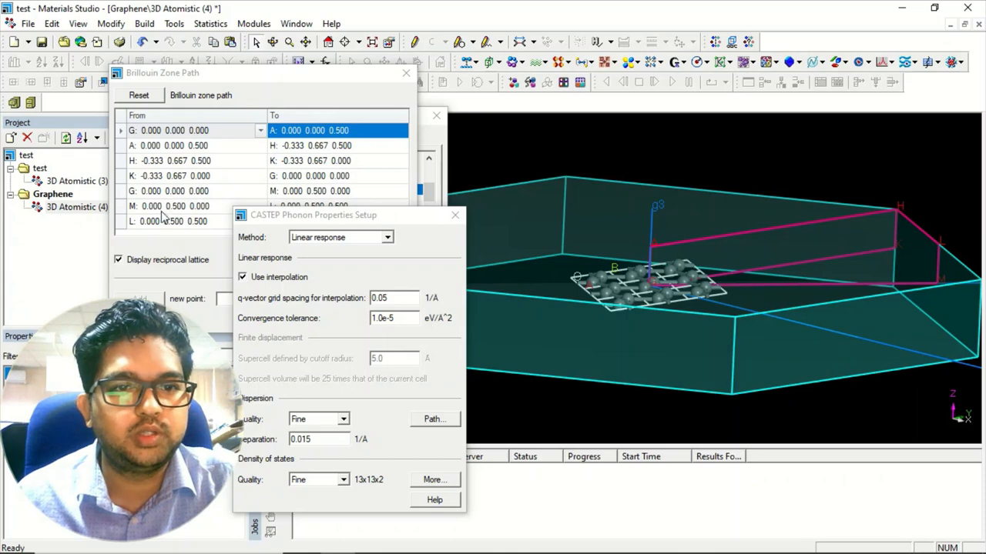
{"action": "left_click", "coordinate": [328, 77]}
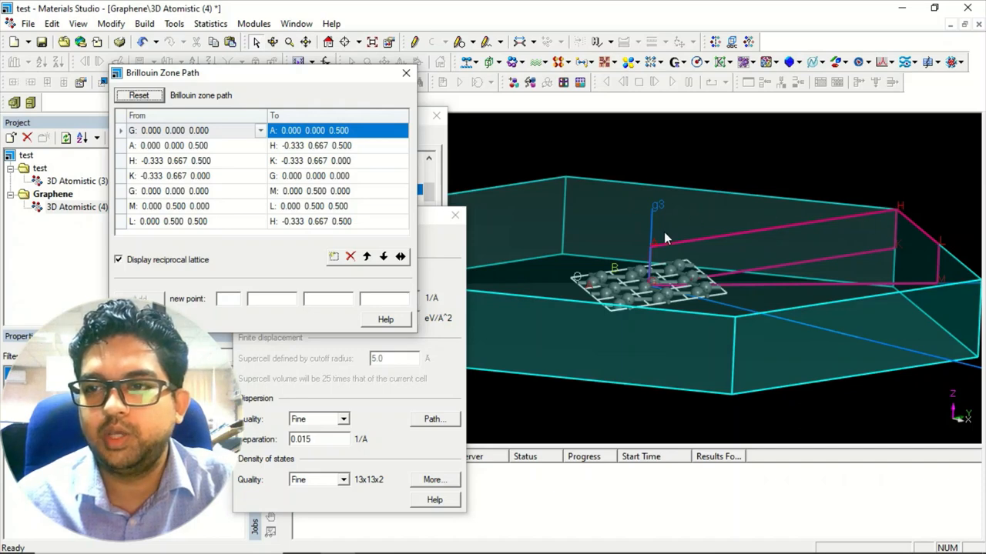
Step: Delete the extra path segments, leaving three rows
{"action": "left_click", "coordinate": [359, 177]}
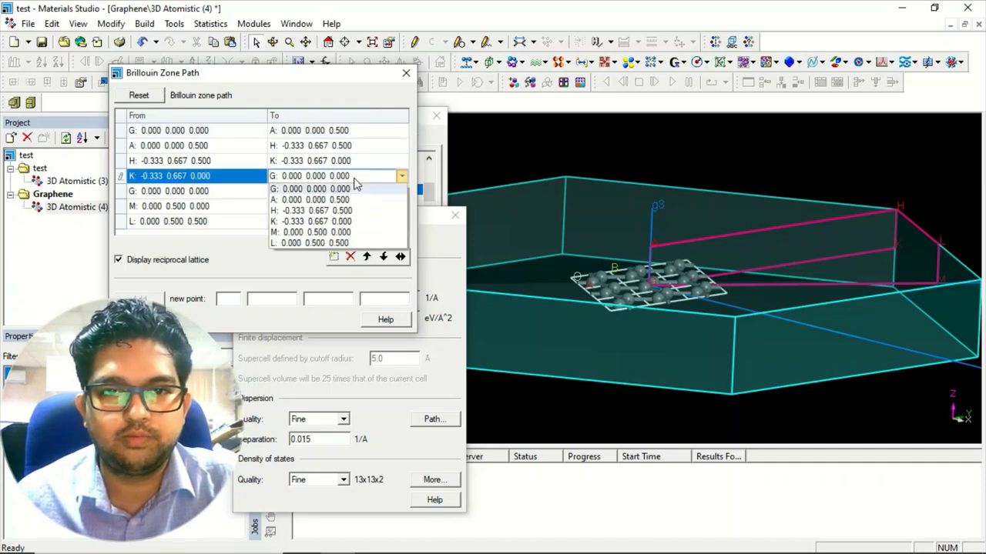
{"action": "left_click", "coordinate": [215, 247]}
{"action": "left_click", "coordinate": [350, 257]}
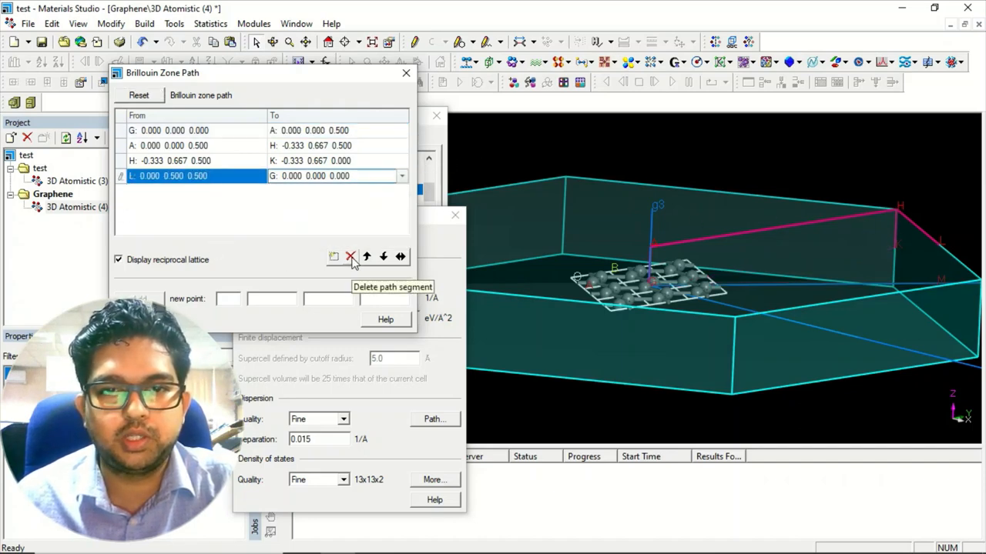
{"action": "left_click", "coordinate": [351, 257]}
Step: Set the remaining segments to run G→M, M→K and K→G
{"action": "left_click", "coordinate": [316, 132]}
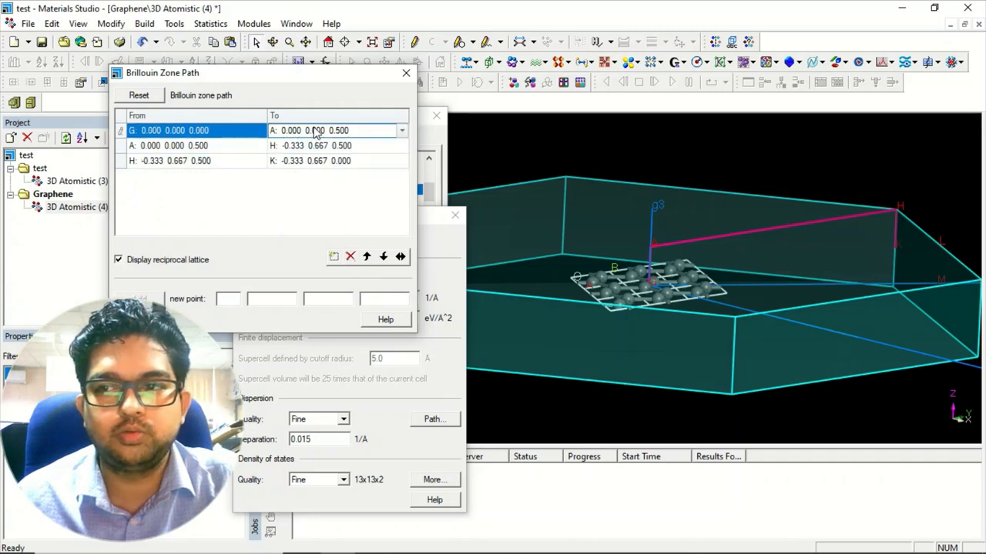
{"action": "left_click", "coordinate": [308, 131]}
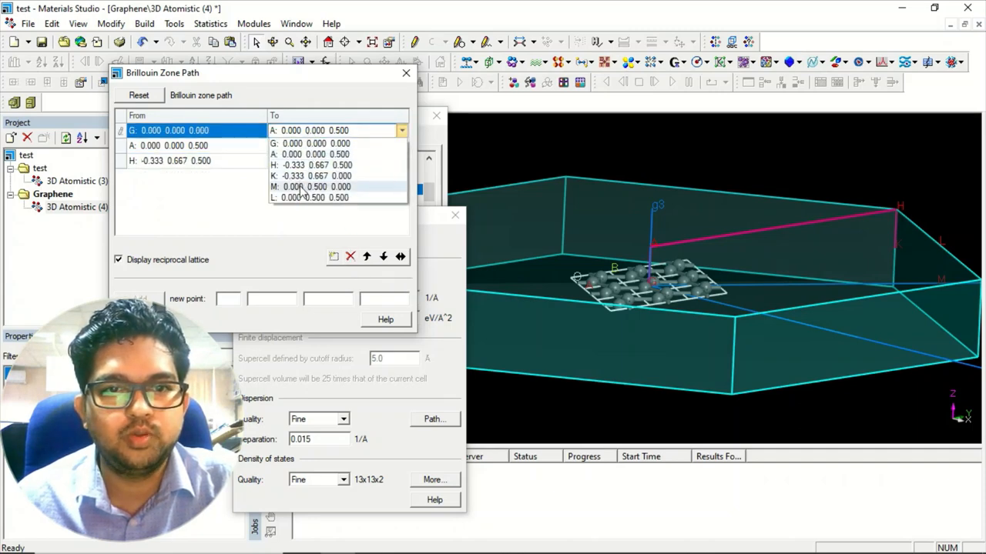
{"action": "left_click", "coordinate": [297, 177]}
{"action": "left_click", "coordinate": [255, 146]}
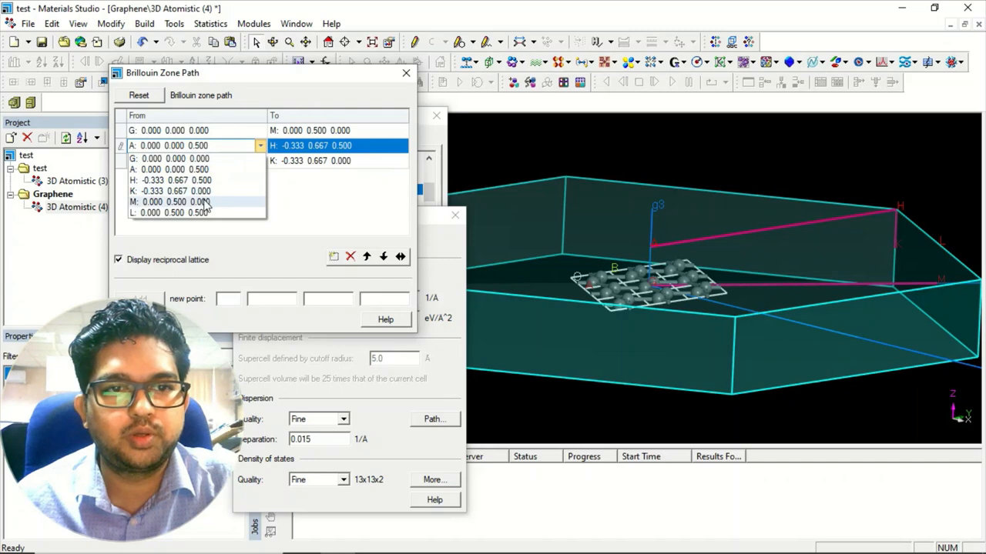
{"action": "left_click", "coordinate": [208, 207]}
{"action": "left_click", "coordinate": [316, 146]}
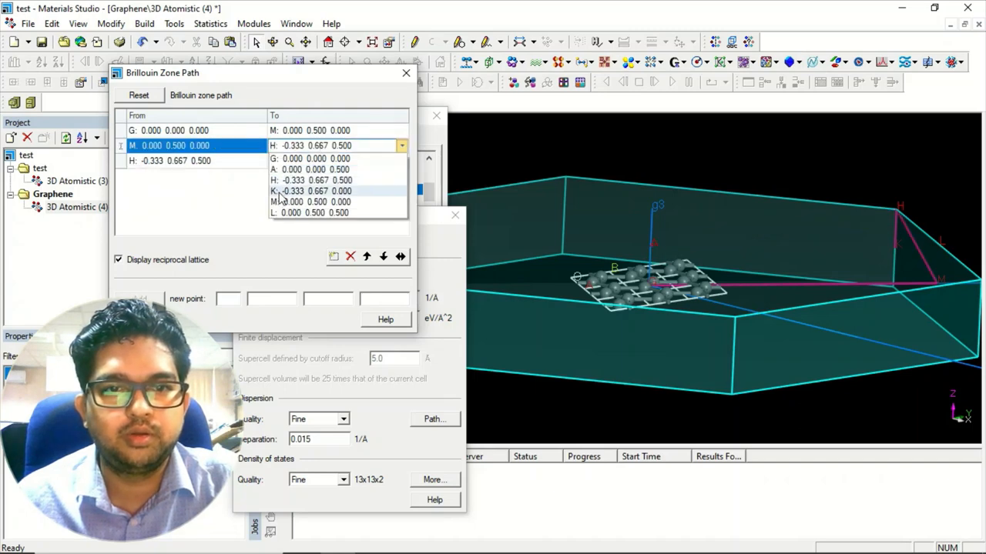
{"action": "left_click", "coordinate": [282, 198]}
{"action": "left_click", "coordinate": [207, 161]}
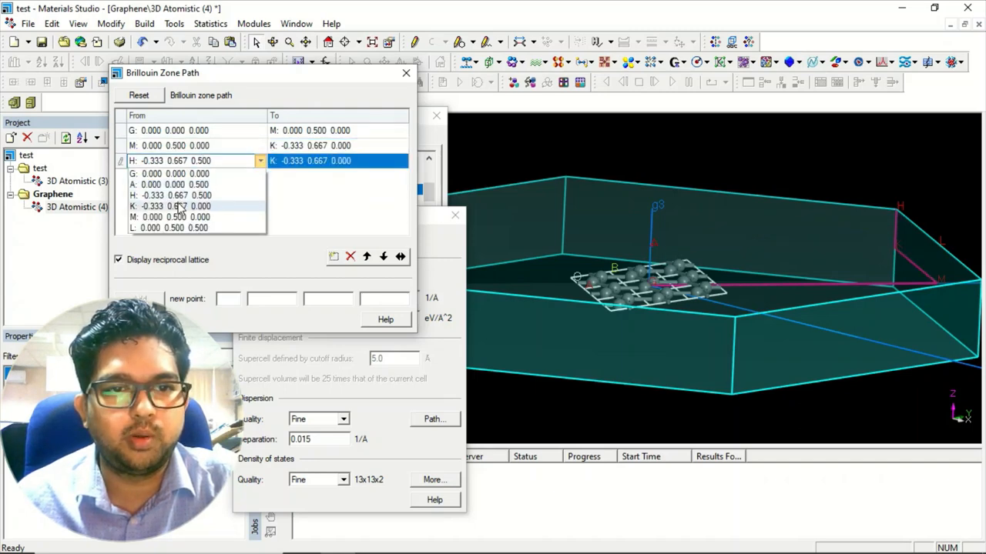
{"action": "left_click", "coordinate": [181, 206]}
{"action": "left_click", "coordinate": [292, 161]}
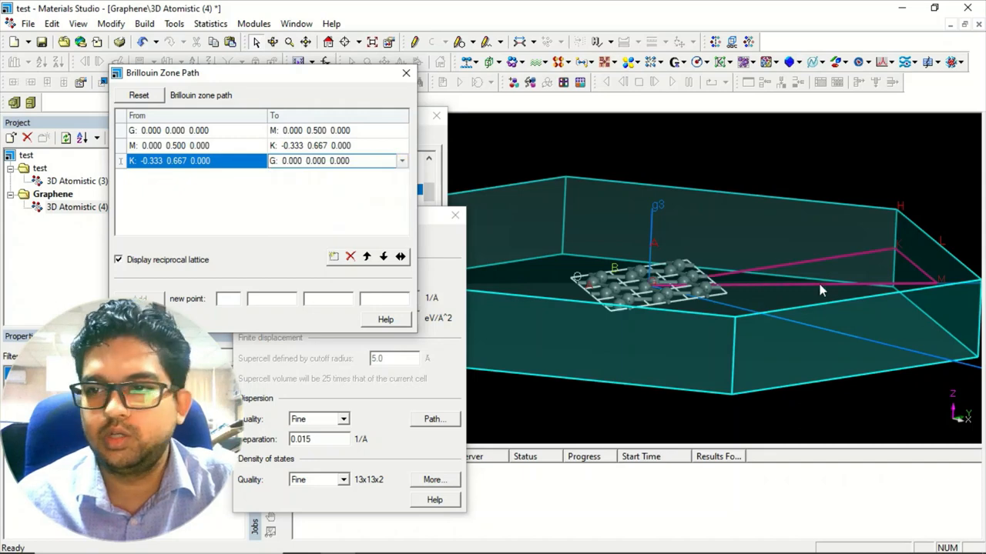
{"action": "mouse_move", "coordinate": [757, 273]}
{"action": "left_mouse_down"}
{"action": "mouse_move", "coordinate": [590, 235]}
{"action": "mouse_move", "coordinate": [639, 253]}
{"action": "mouse_move", "coordinate": [639, 212]}
{"action": "mouse_move", "coordinate": [647, 222]}
{"action": "mouse_move", "coordinate": [721, 217]}
{"action": "left_mouse_up"}
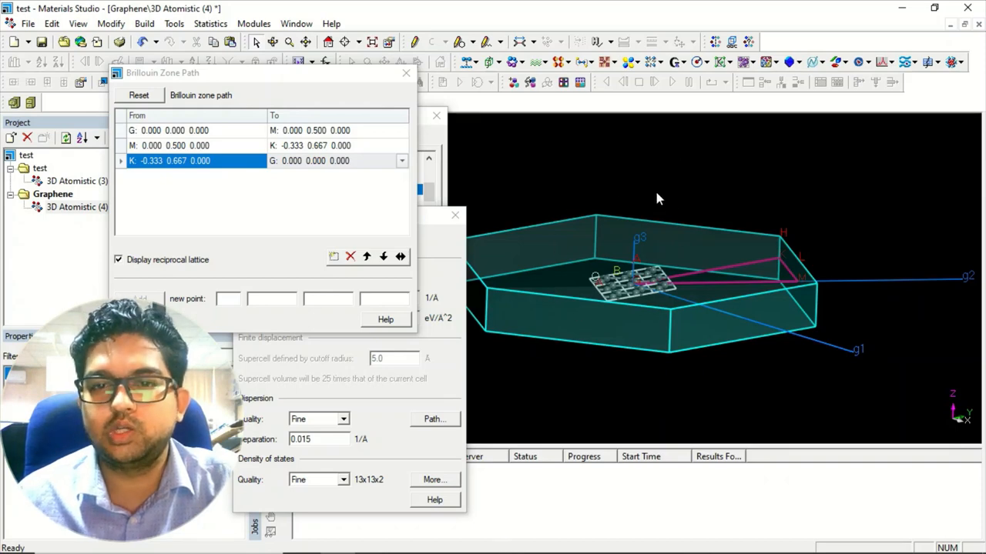
{"action": "left_click_drag", "start_coordinate": [656, 194], "coordinate": [721, 283]}
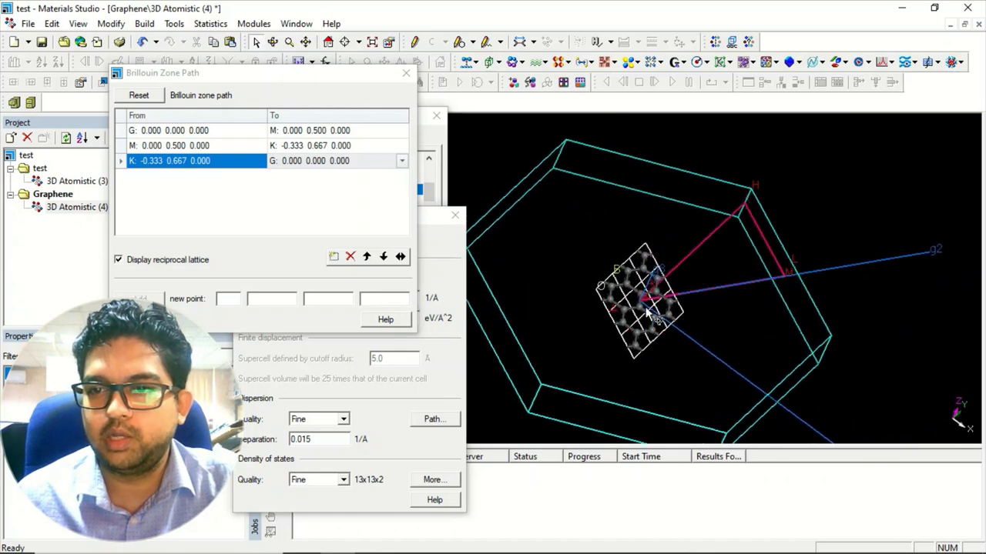
{"action": "left_click_drag", "start_coordinate": [720, 286], "coordinate": [630, 313]}
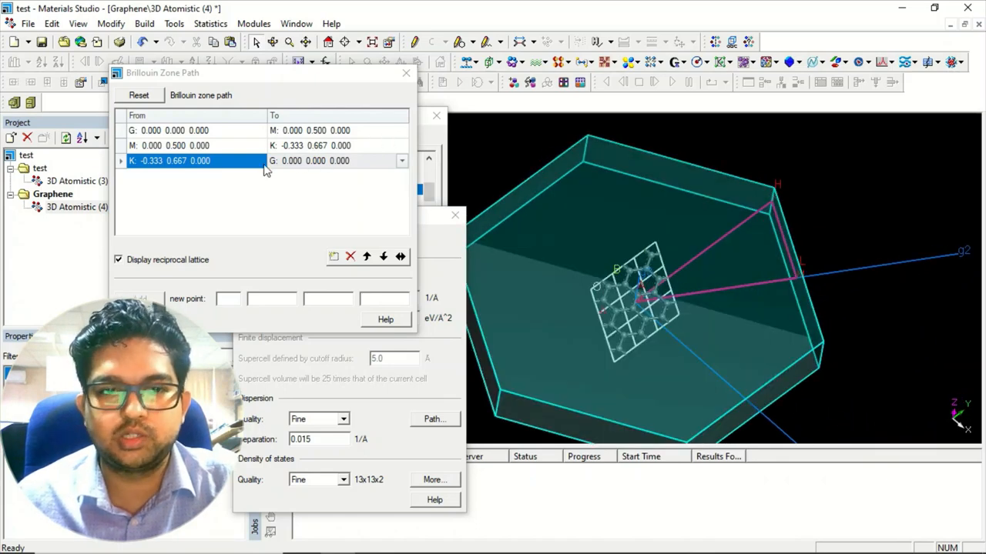
Step: Hide the reciprocal lattice, close the path and phonon windows, check Job Control, return to Properties
{"action": "left_click", "coordinate": [118, 260]}
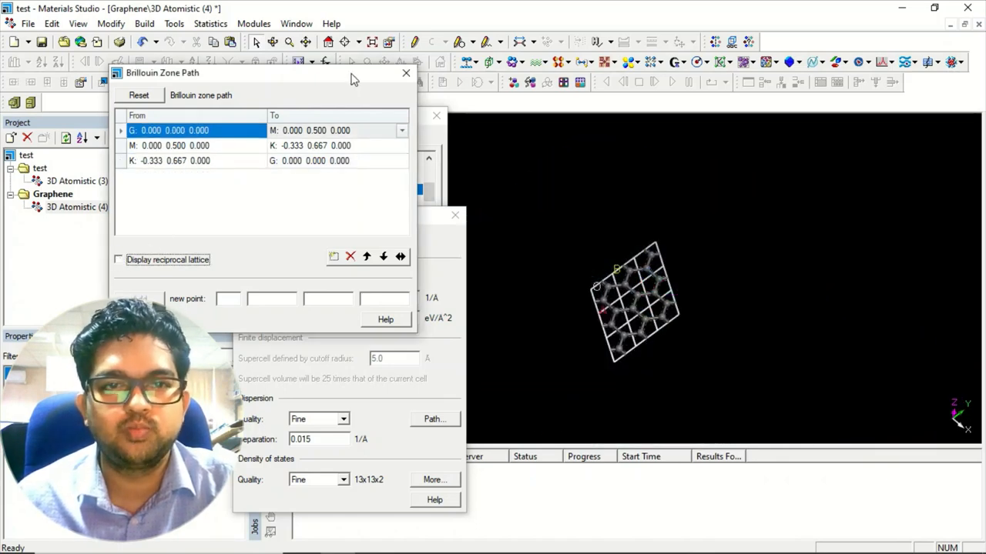
{"action": "left_click", "coordinate": [406, 72]}
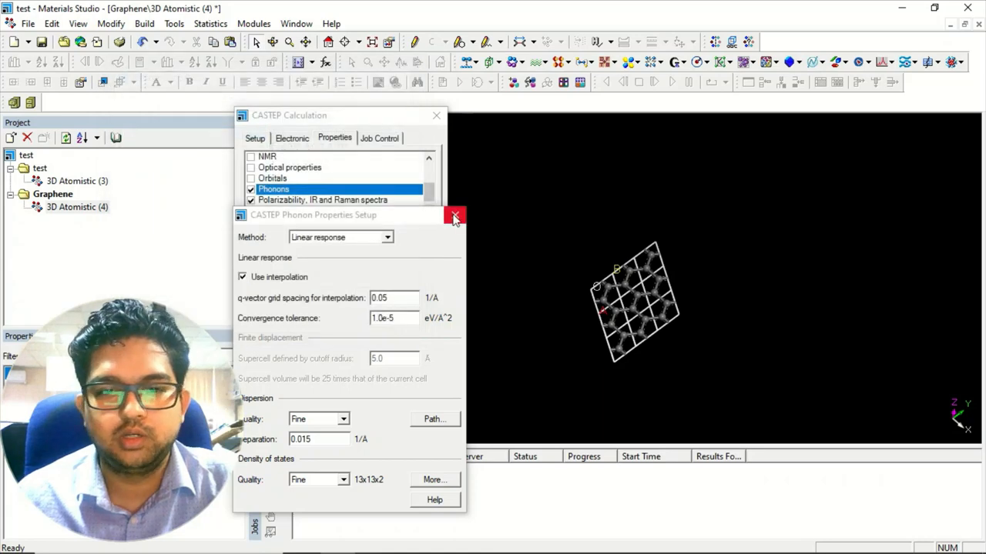
{"action": "left_click", "coordinate": [456, 215]}
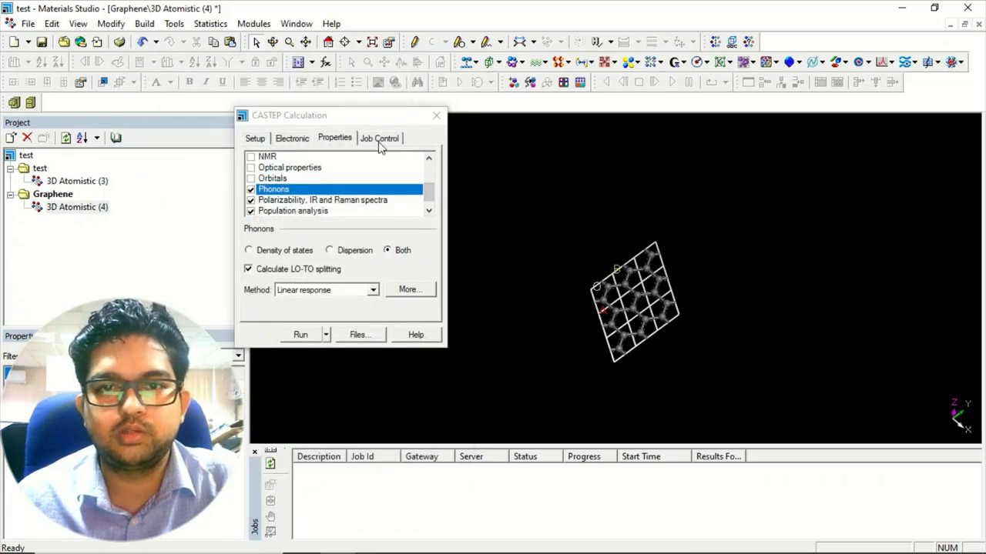
{"action": "left_click", "coordinate": [380, 139]}
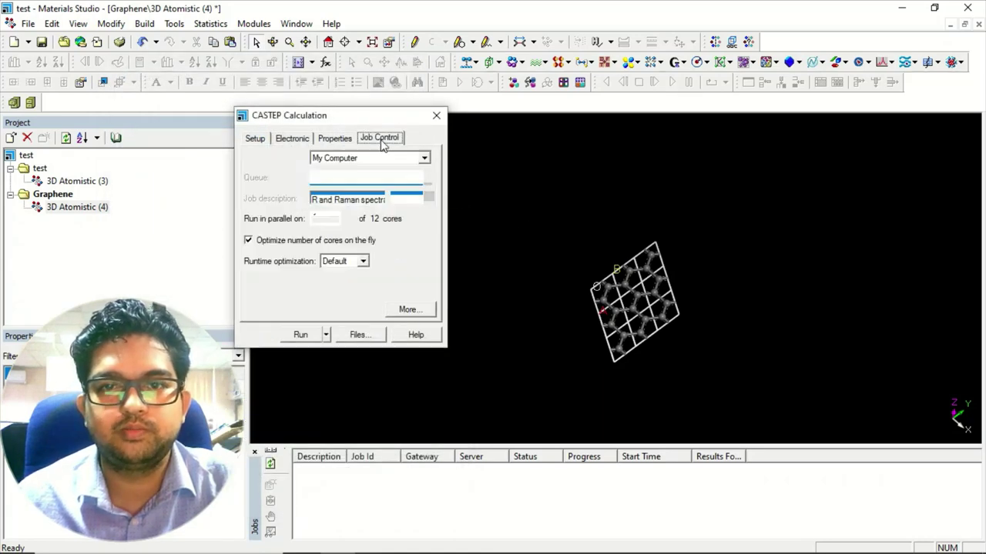
{"action": "left_click", "coordinate": [333, 142]}
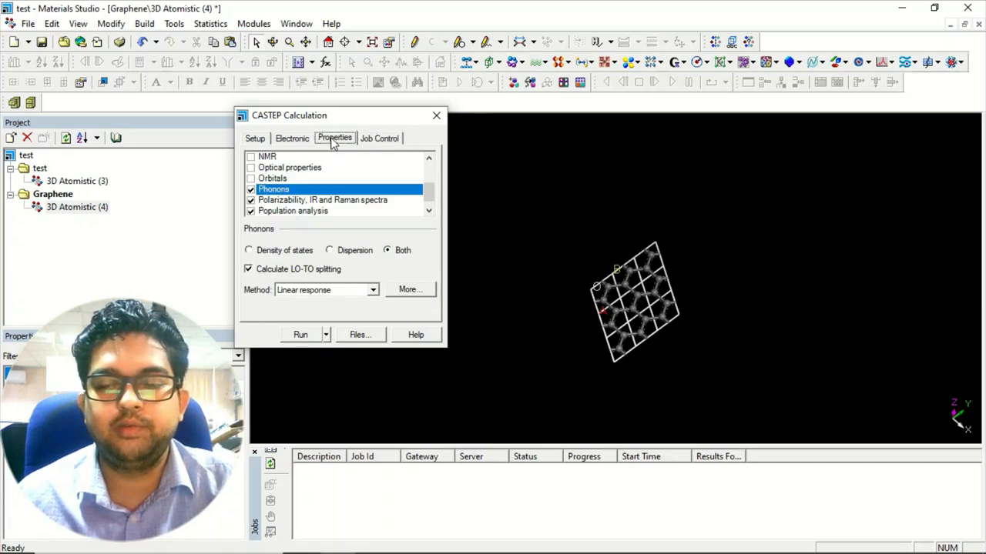